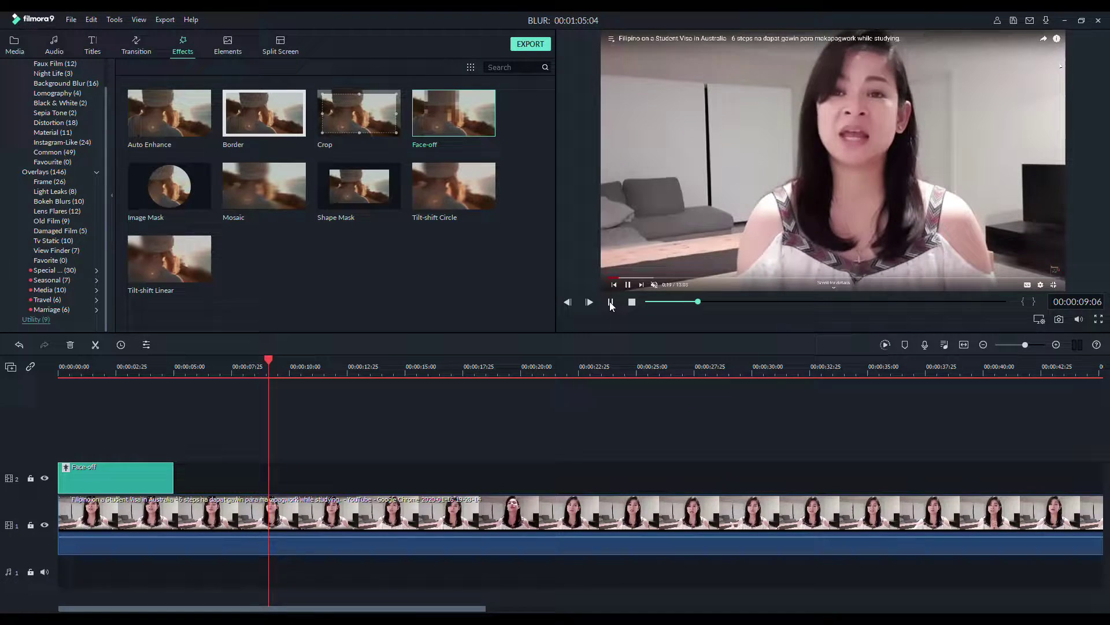
Shift the Face-off effect later on the timeline and preview the playback.
drag(91, 362, 49, 369)
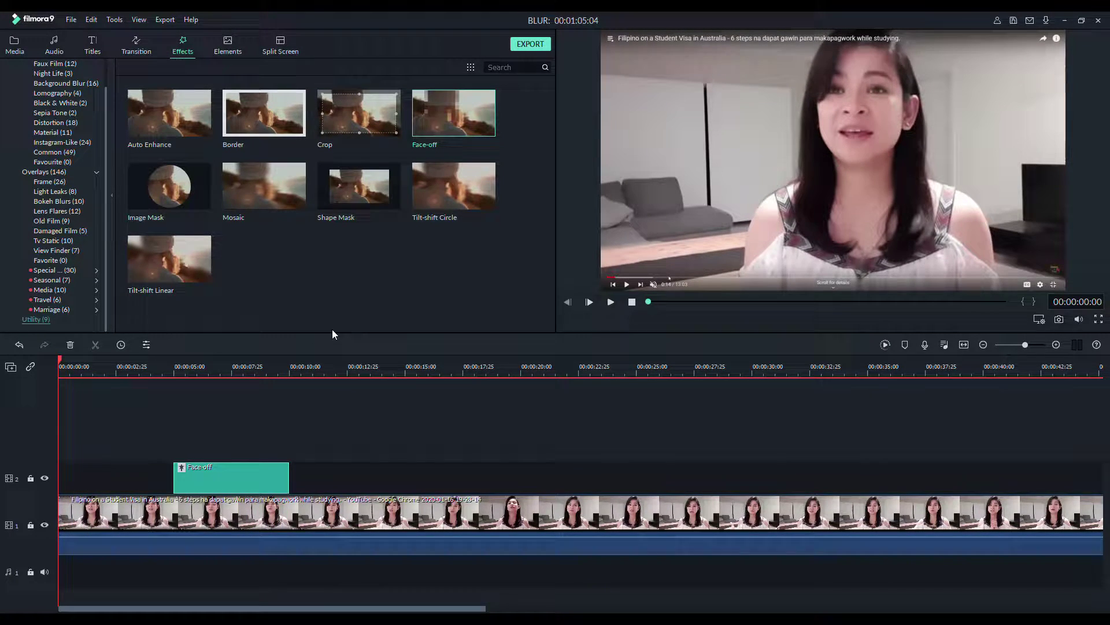
click(610, 302)
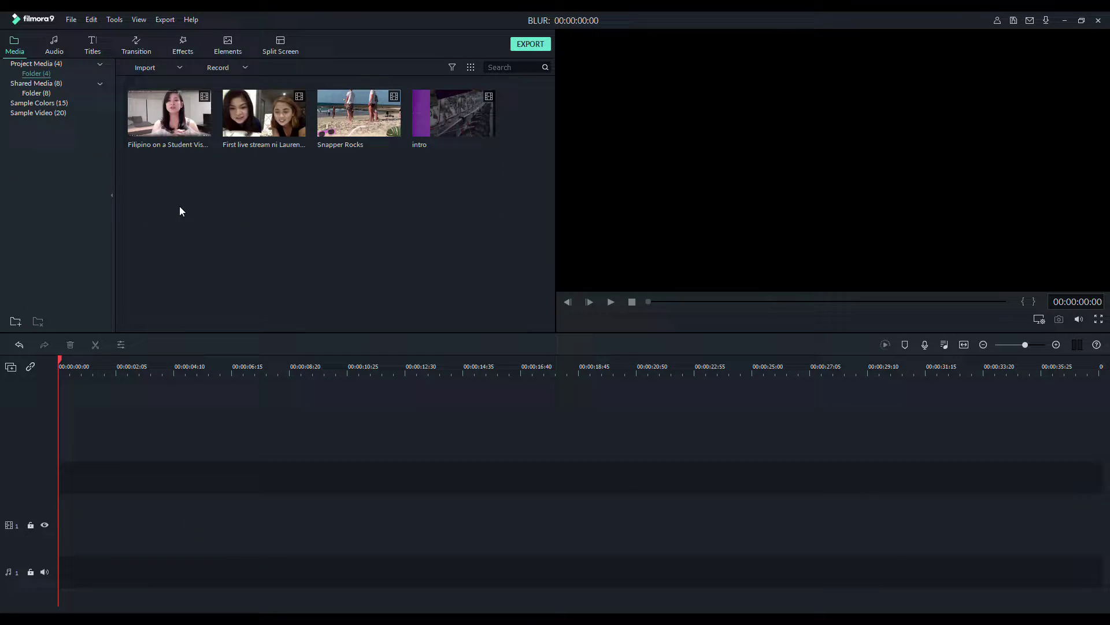
Place the student visa clip on the video track and show the Utility effects list.
click(184, 139)
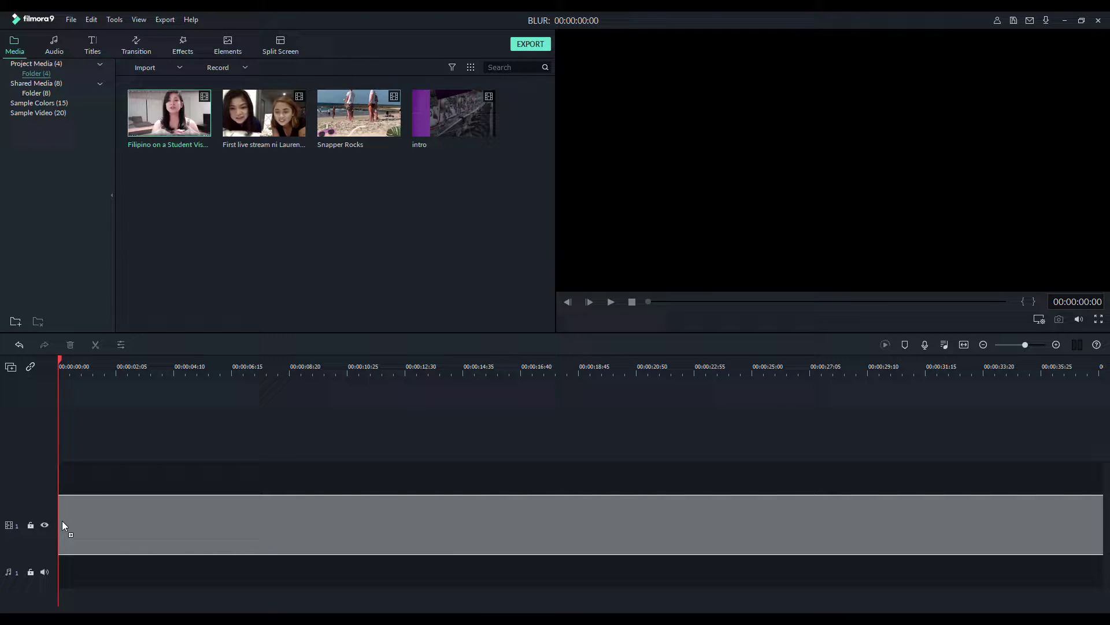
drag(185, 146, 62, 520)
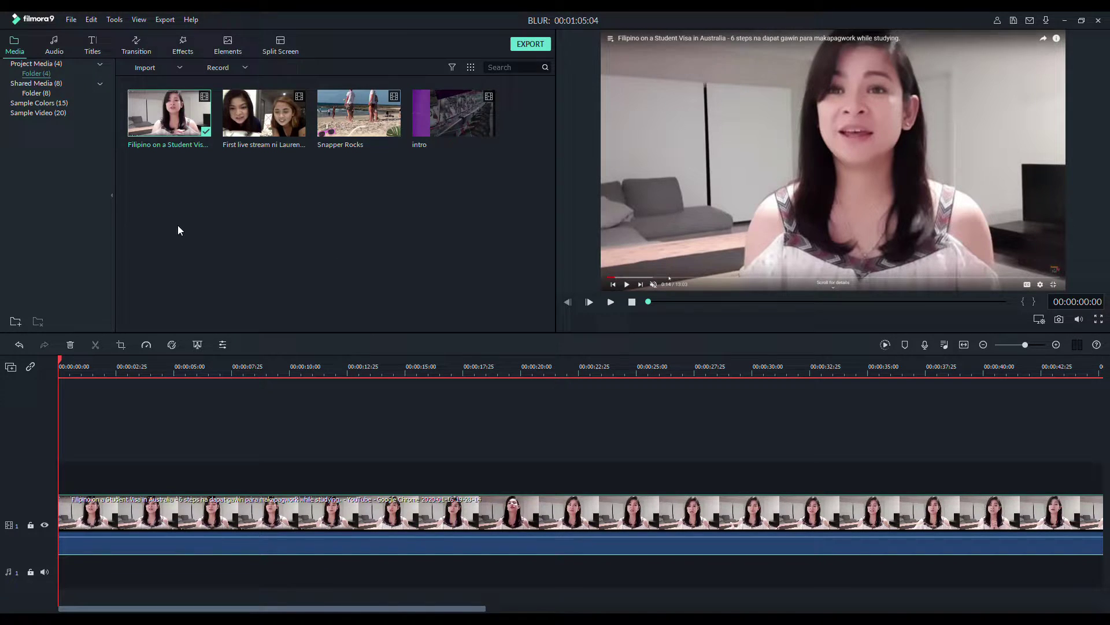
click(184, 47)
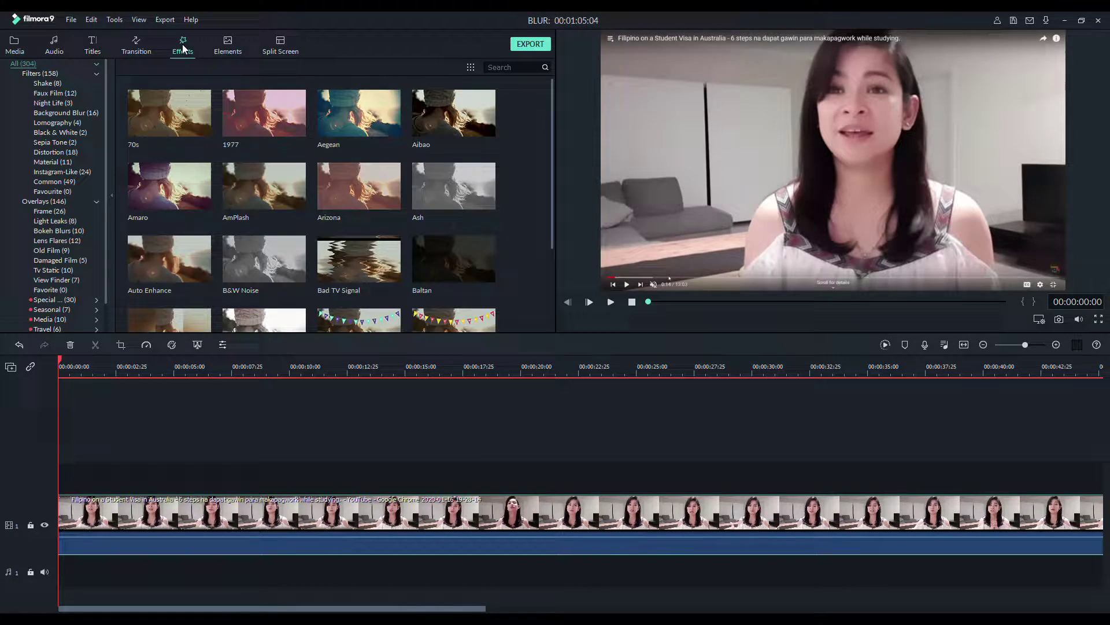
scroll(65, 133, down, 1)
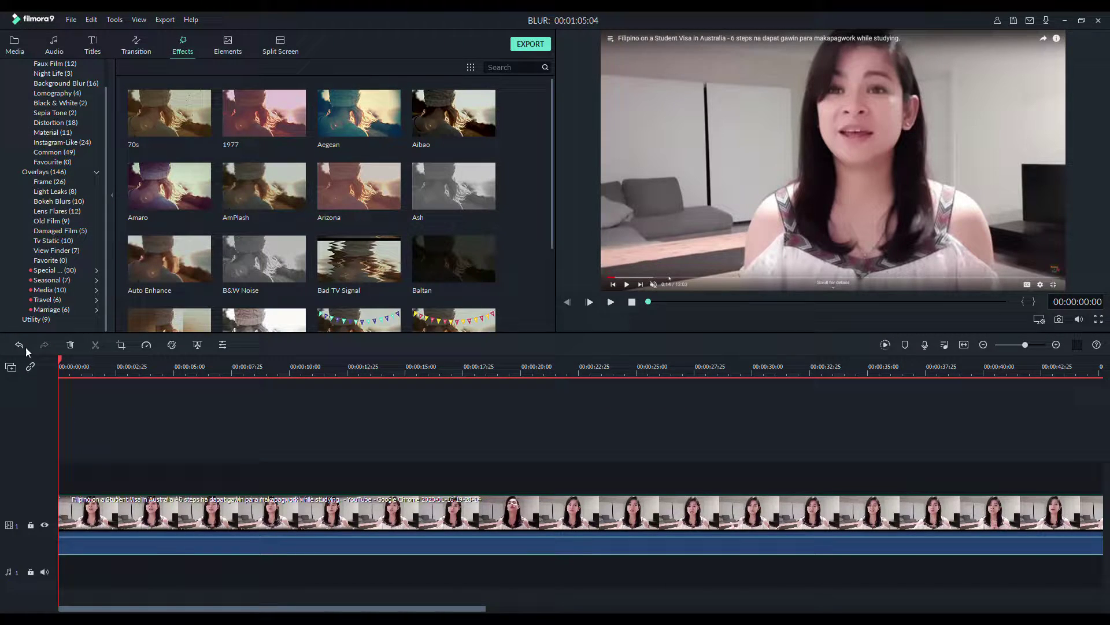
click(36, 320)
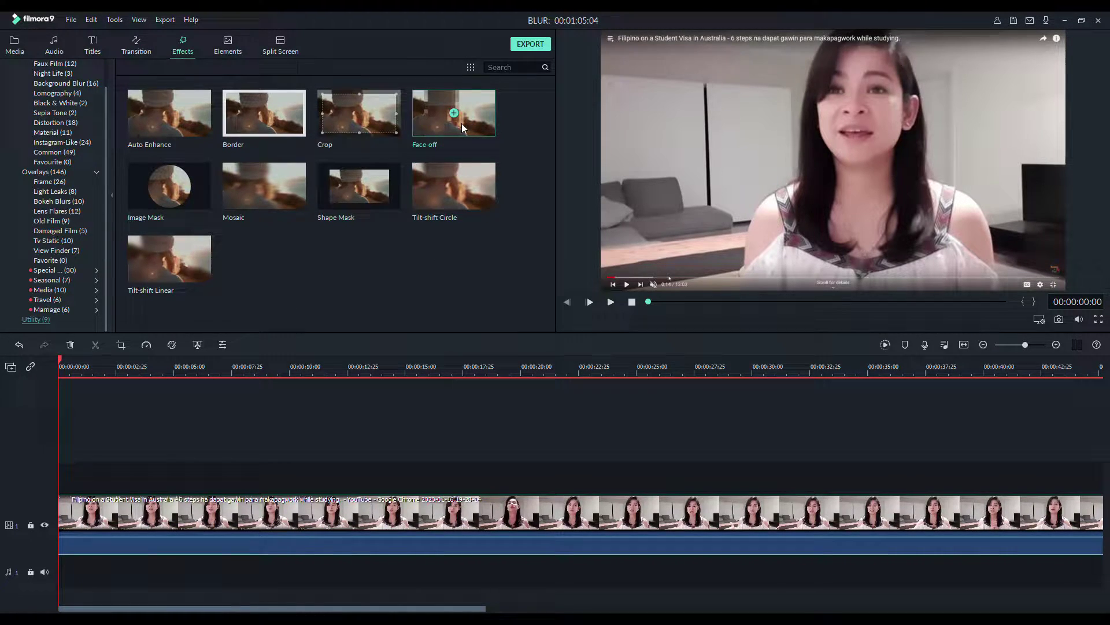
Add Face-off above the student visa clip, starting about five seconds in.
drag(461, 127, 58, 484)
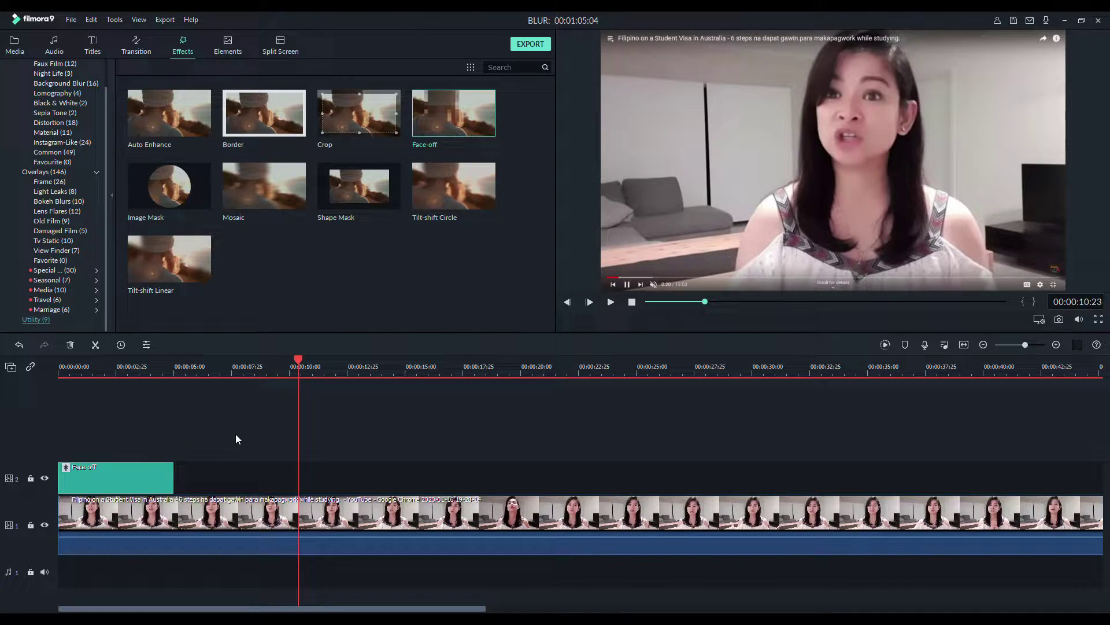
drag(130, 485, 358, 487)
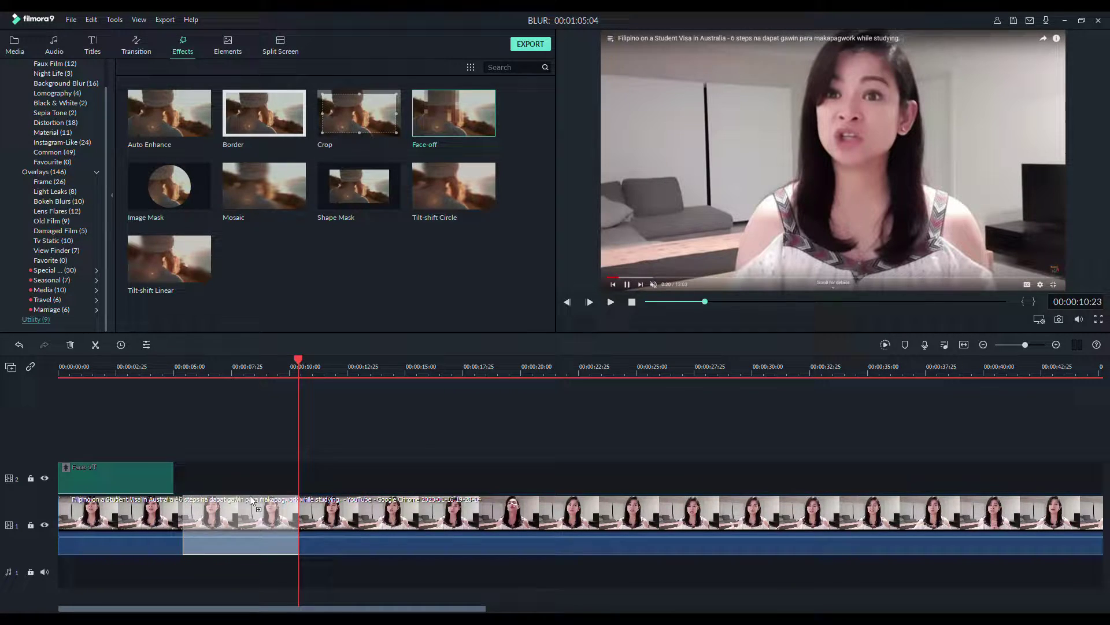
drag(356, 485, 237, 479)
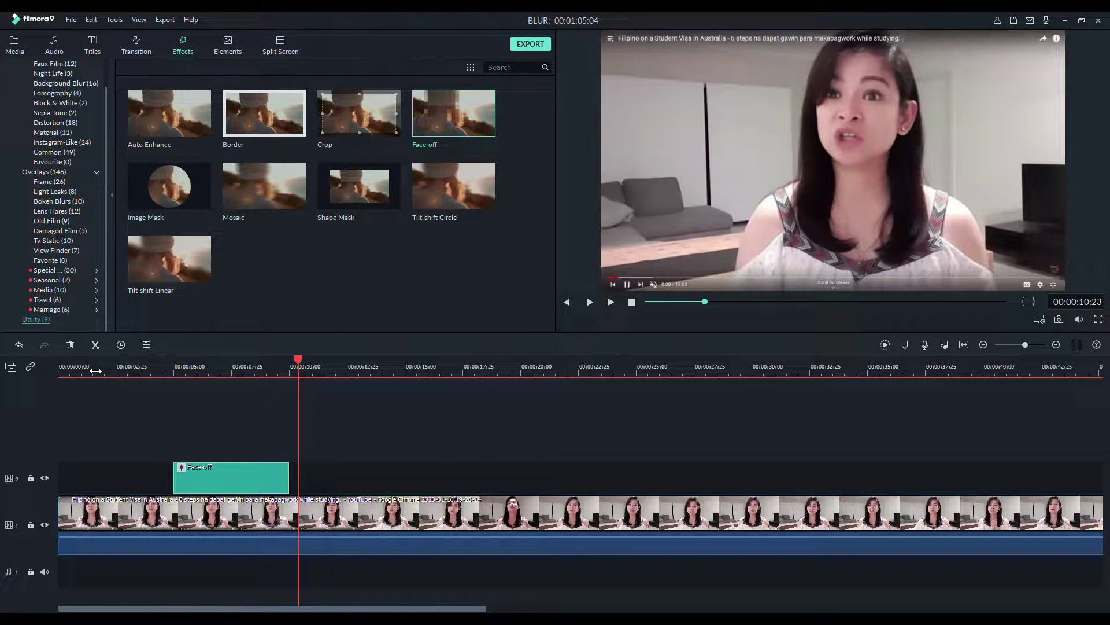
Check the pixelation timing, then lengthen Face-off to cover over twenty seconds and replay.
drag(95, 371, 51, 369)
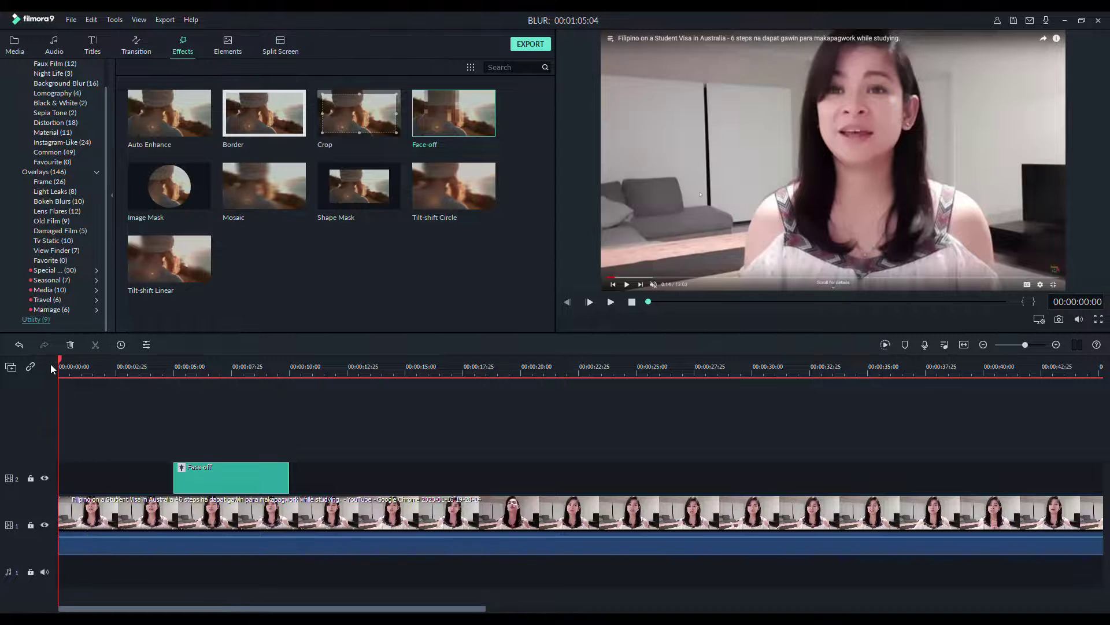
click(610, 302)
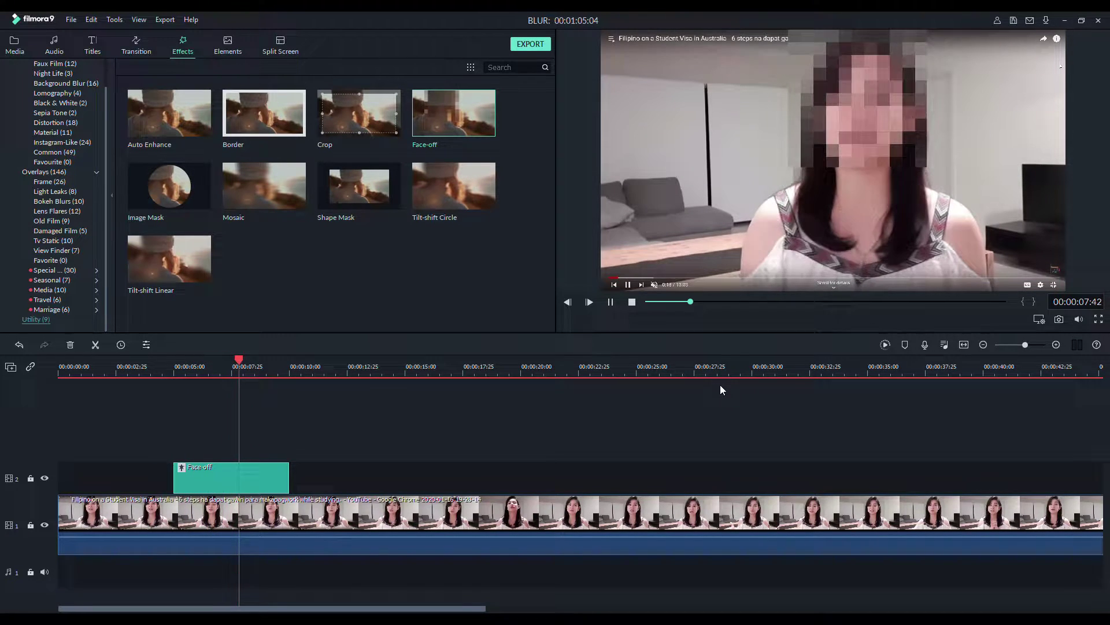
click(613, 304)
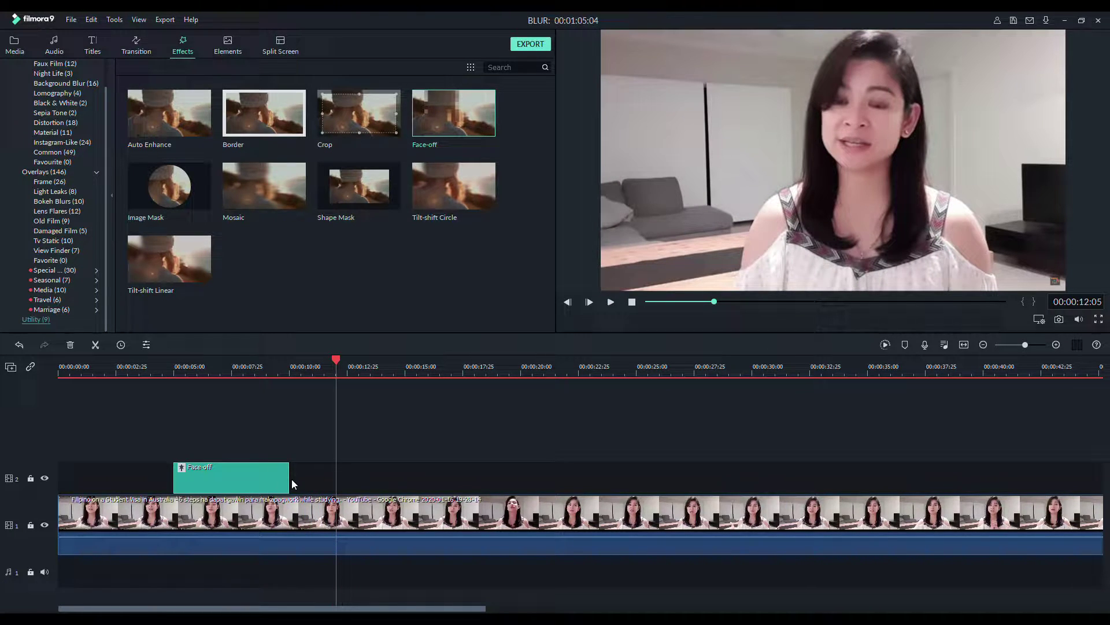
drag(288, 479, 748, 475)
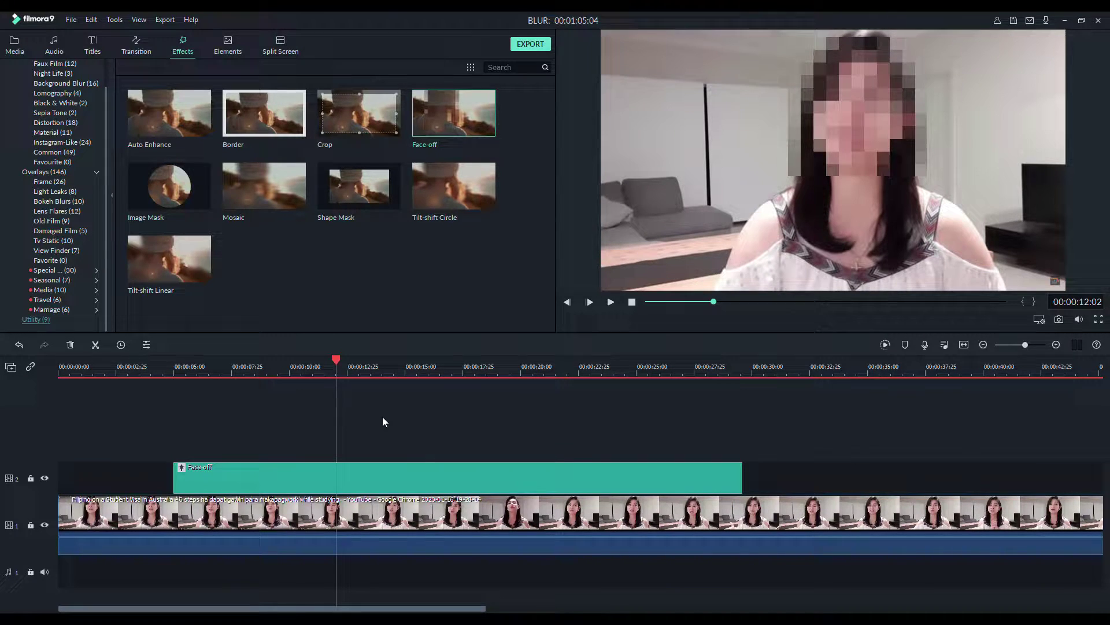
click(611, 304)
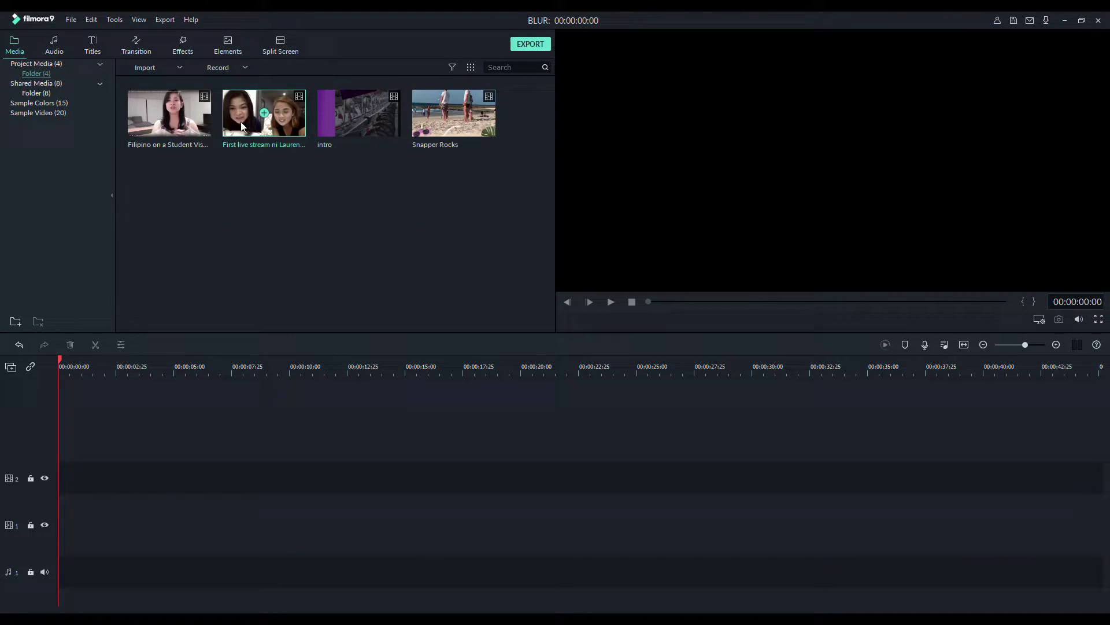
Place the live stream clip of two women on the main video track.
drag(240, 122, 31, 476)
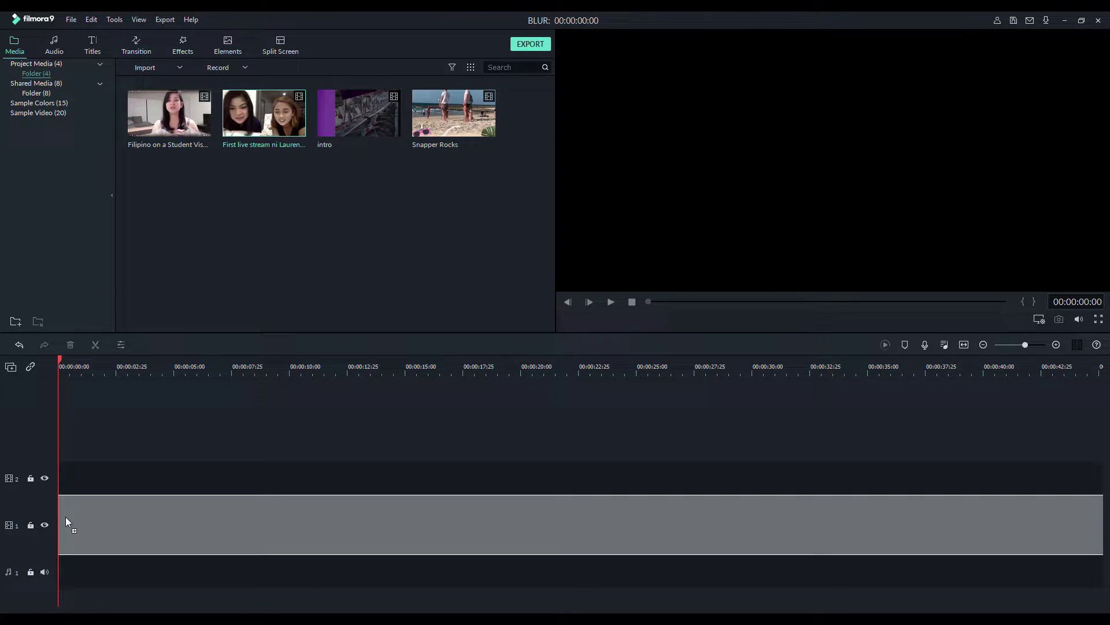
drag(43, 477, 92, 522)
click(185, 367)
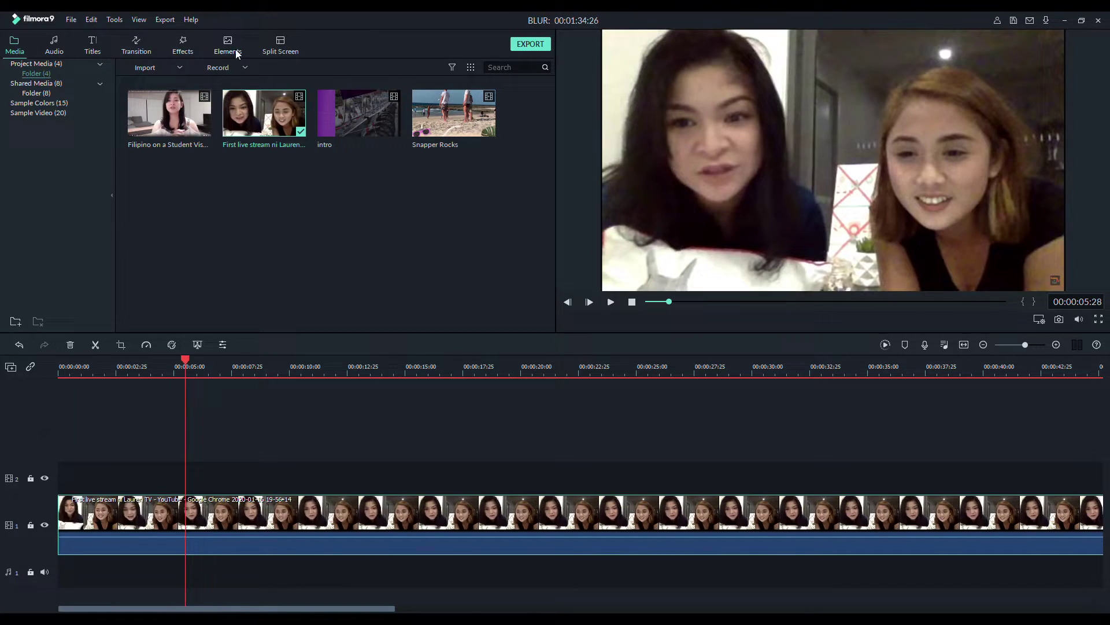
Add Face-off at the five-second mark, extend it, and check both faces pixelate.
click(186, 50)
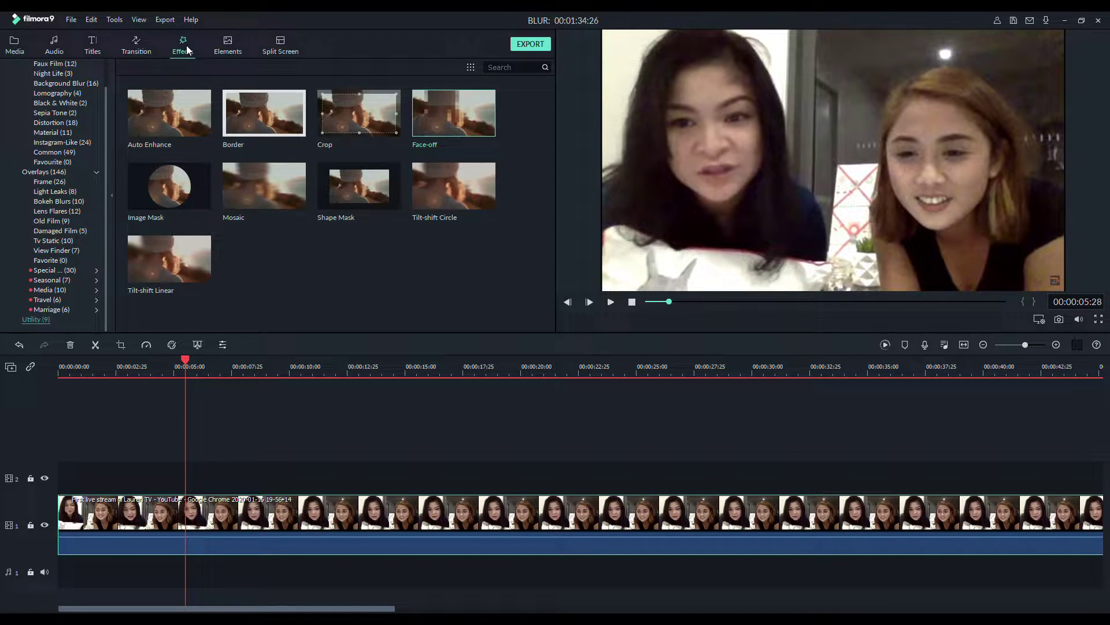
mouse_move(263, 186)
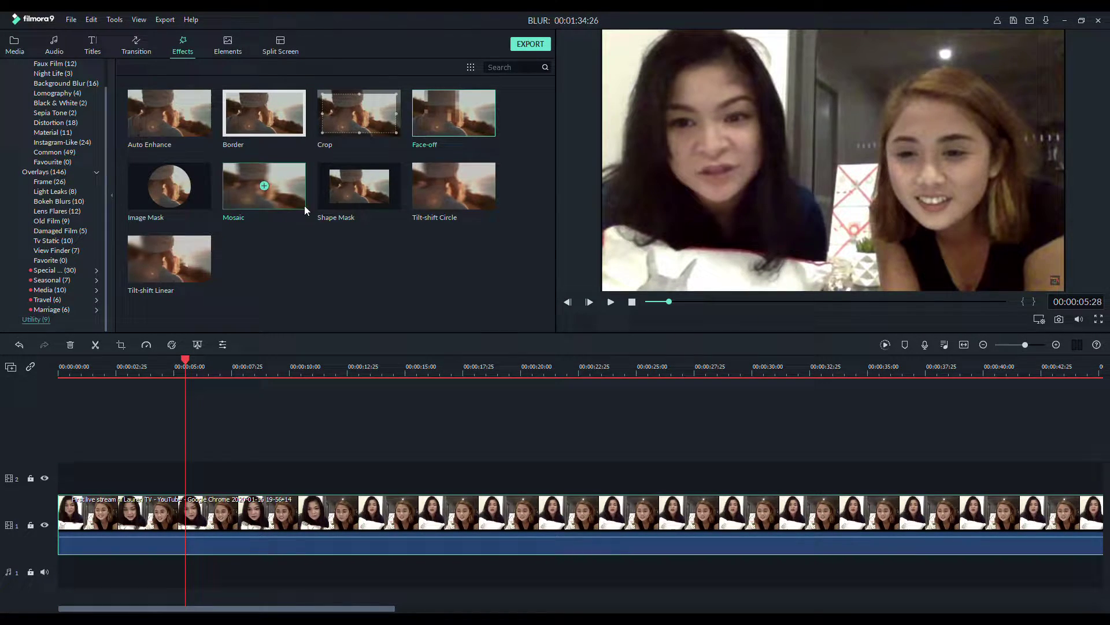
drag(434, 133, 186, 476)
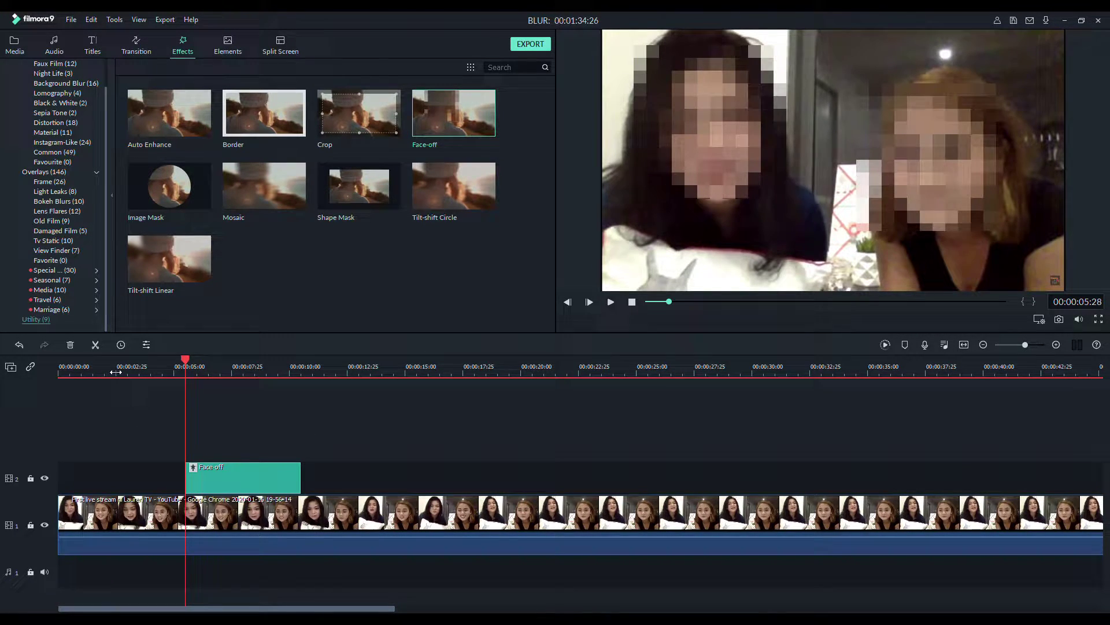
drag(300, 486, 578, 487)
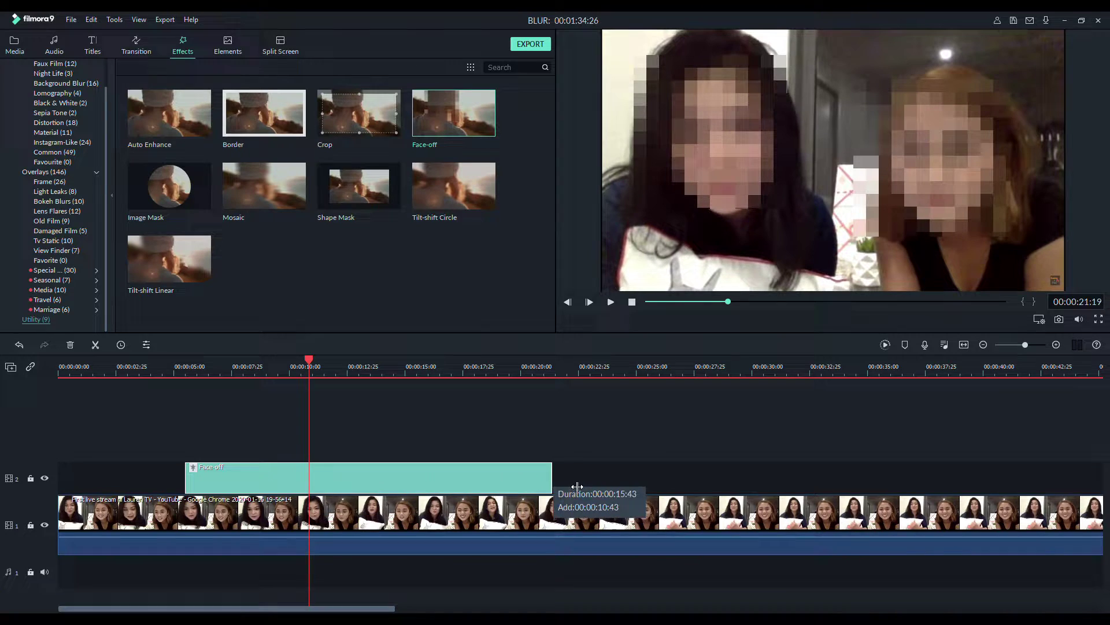
click(165, 367)
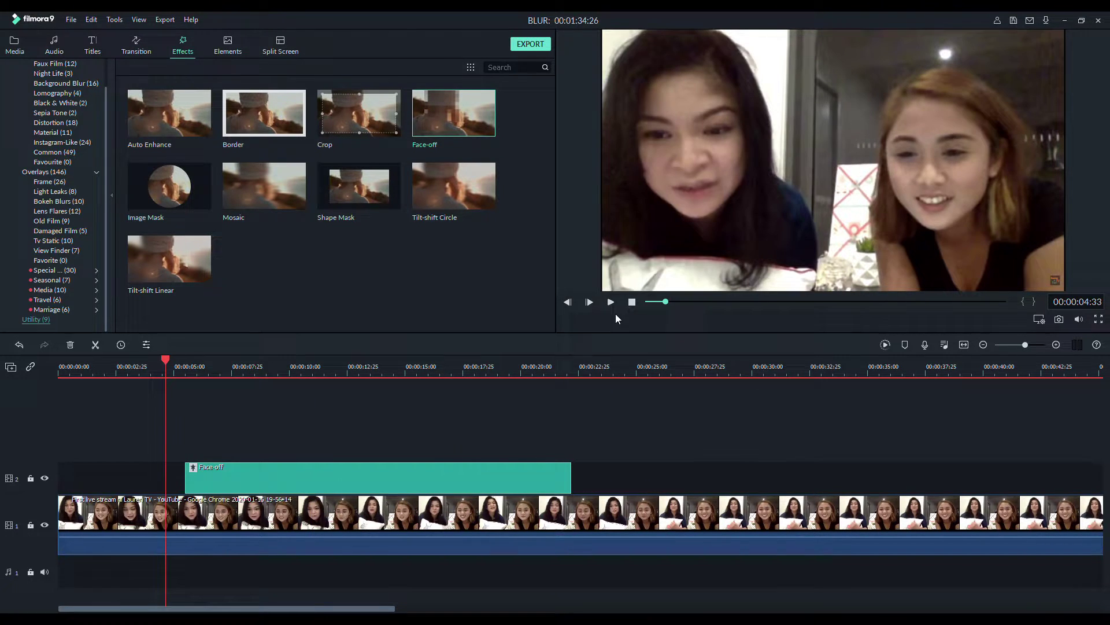
click(610, 307)
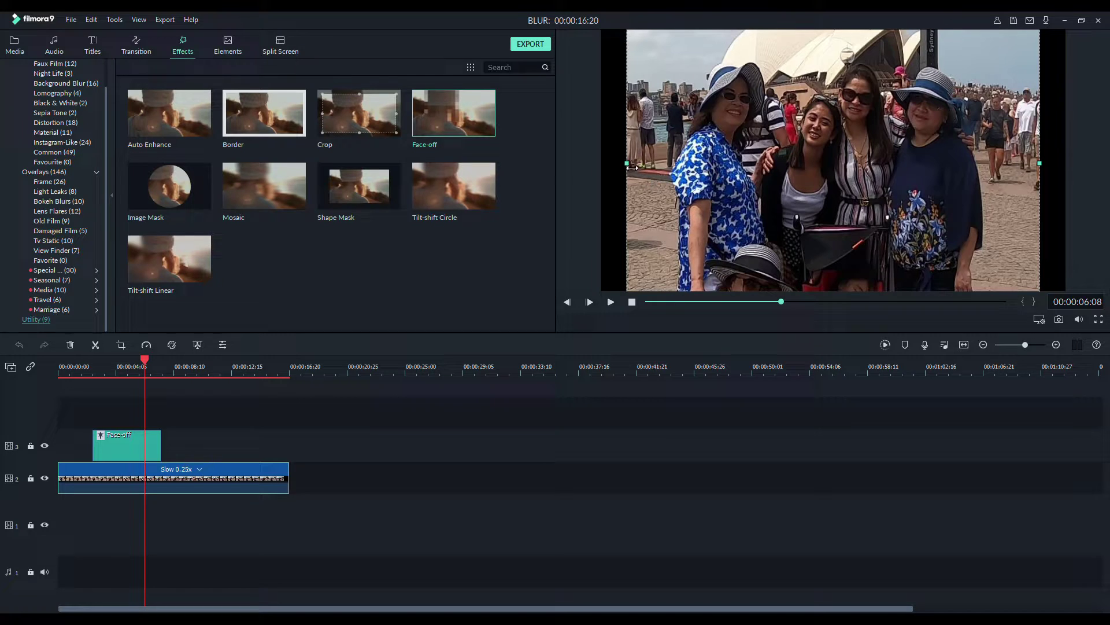
Stretch the video to fill the frame, extend Face-off to the clip's end, and replay.
drag(631, 167, 605, 176)
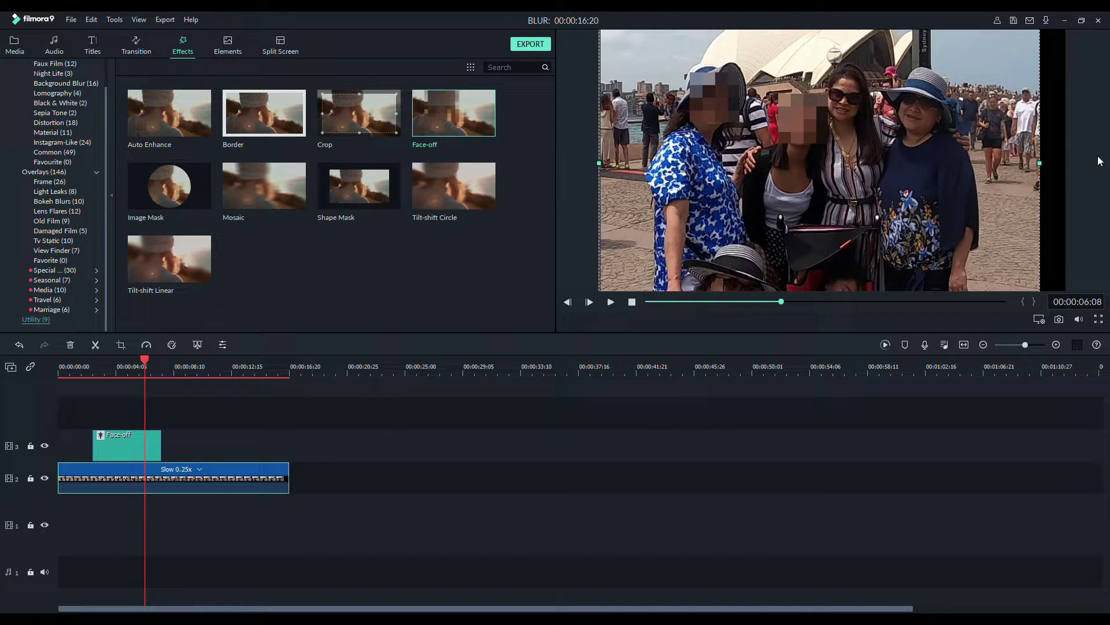
drag(1047, 166, 1072, 175)
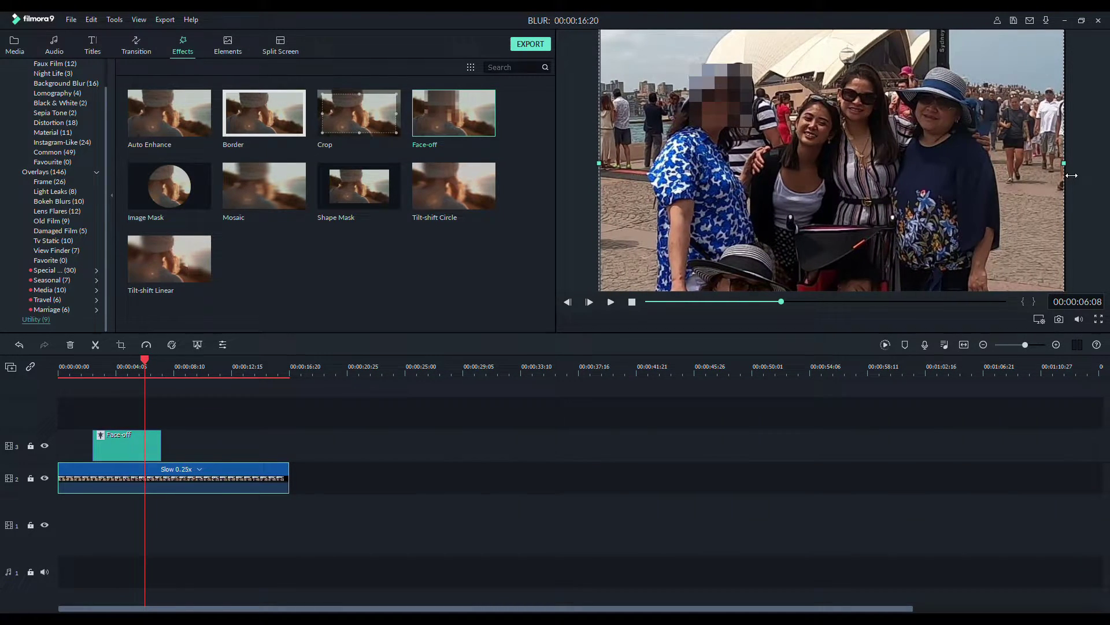
click(127, 450)
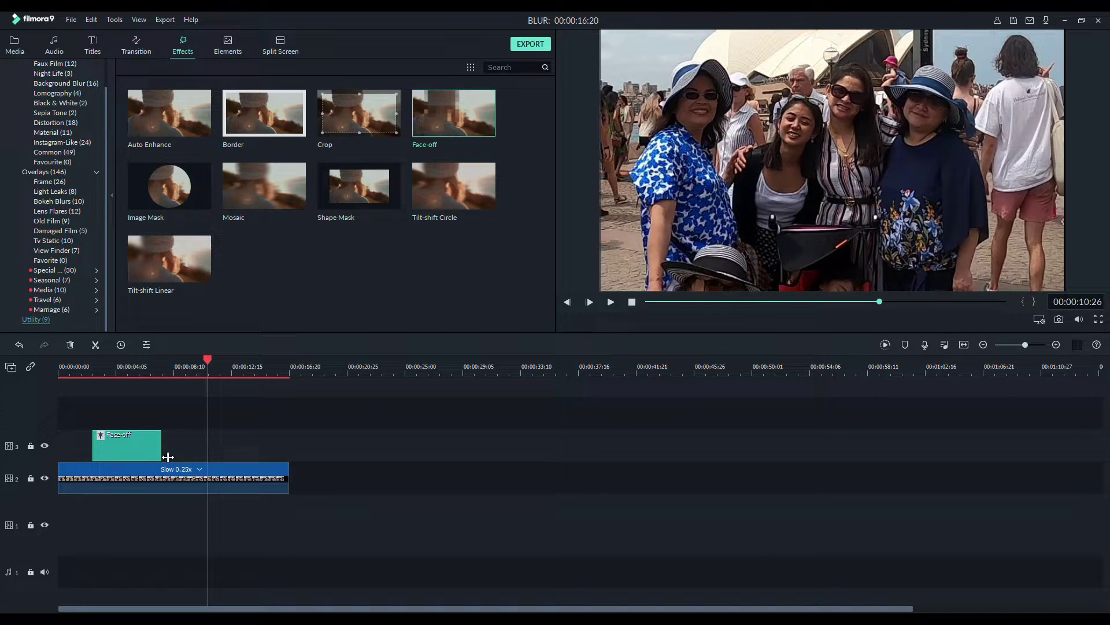
drag(167, 457, 291, 477)
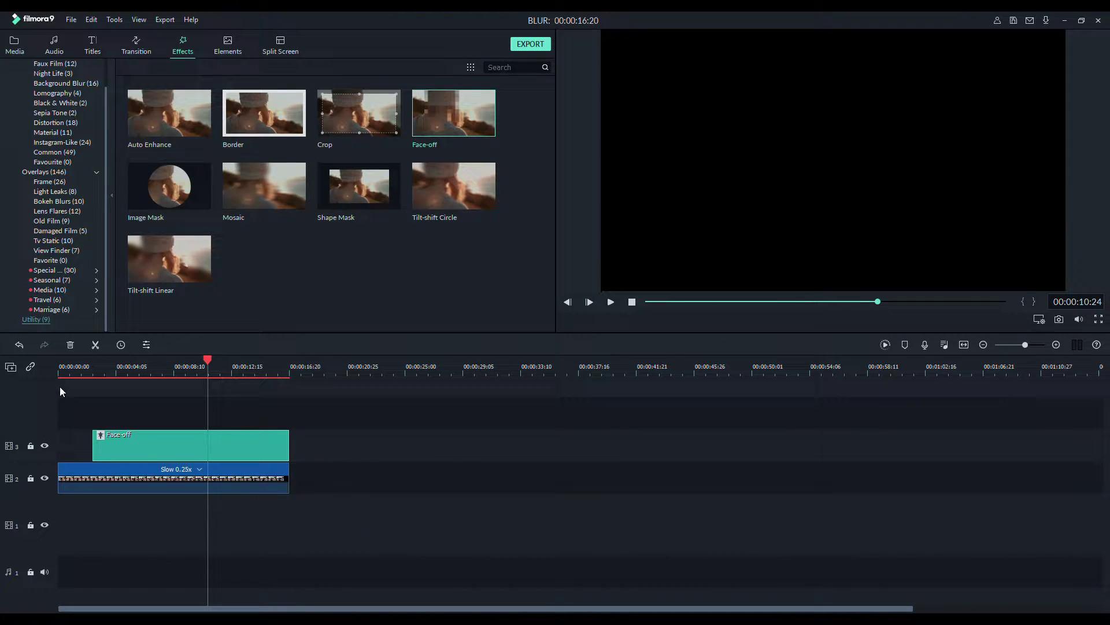
click(63, 370)
click(610, 303)
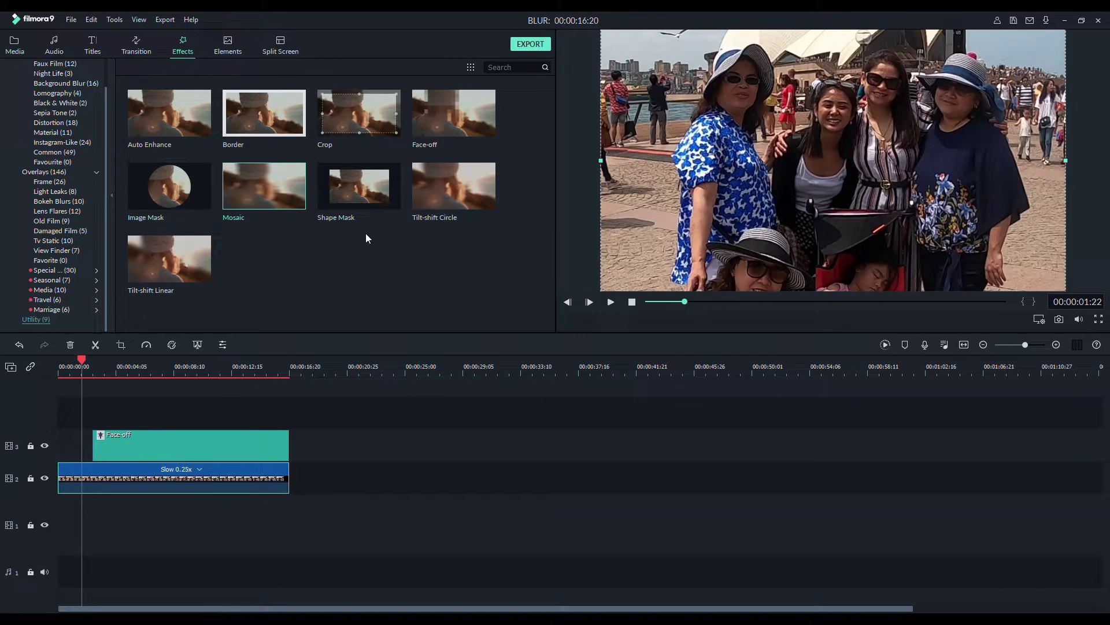
Delete the Face-off effect and add a Mosaic effect at the clip's start.
click(480, 132)
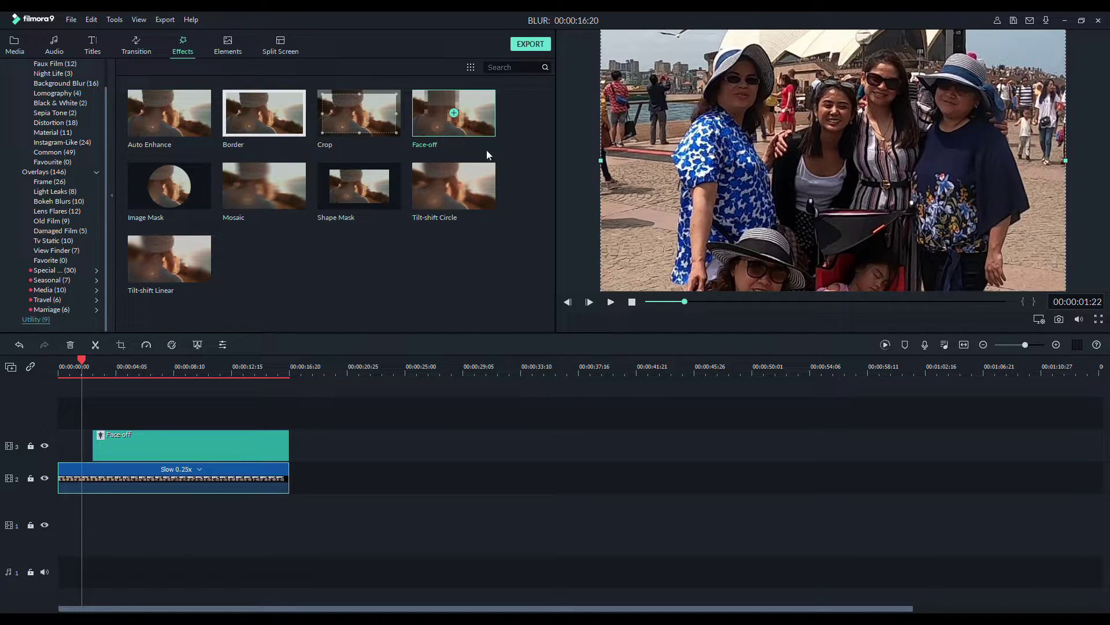
click(242, 444)
key(Delete)
click(298, 181)
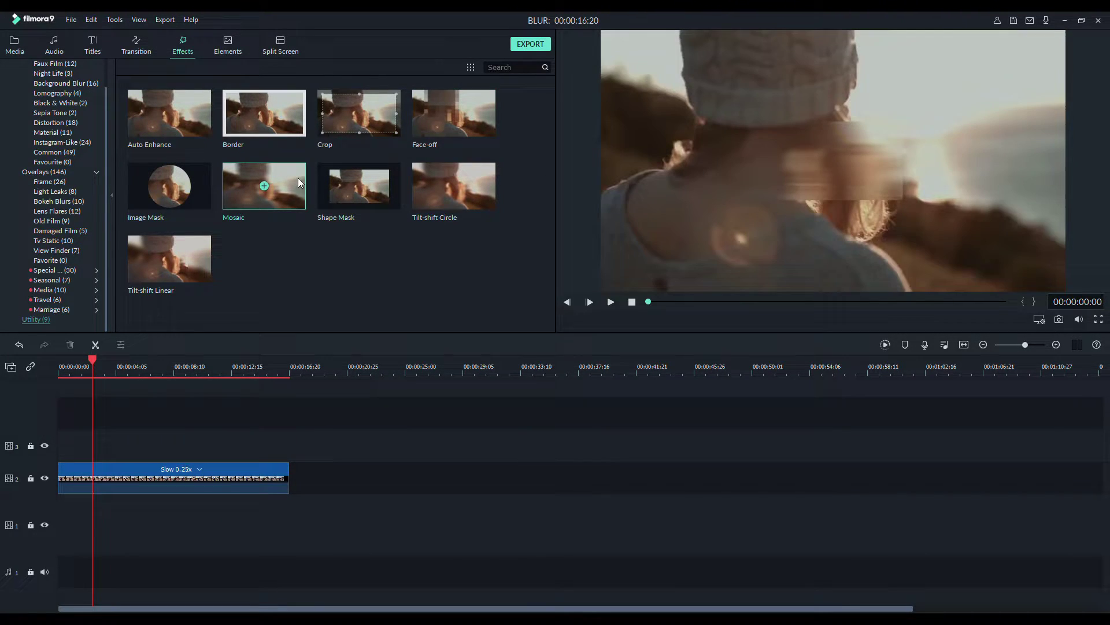
drag(292, 189, 122, 454)
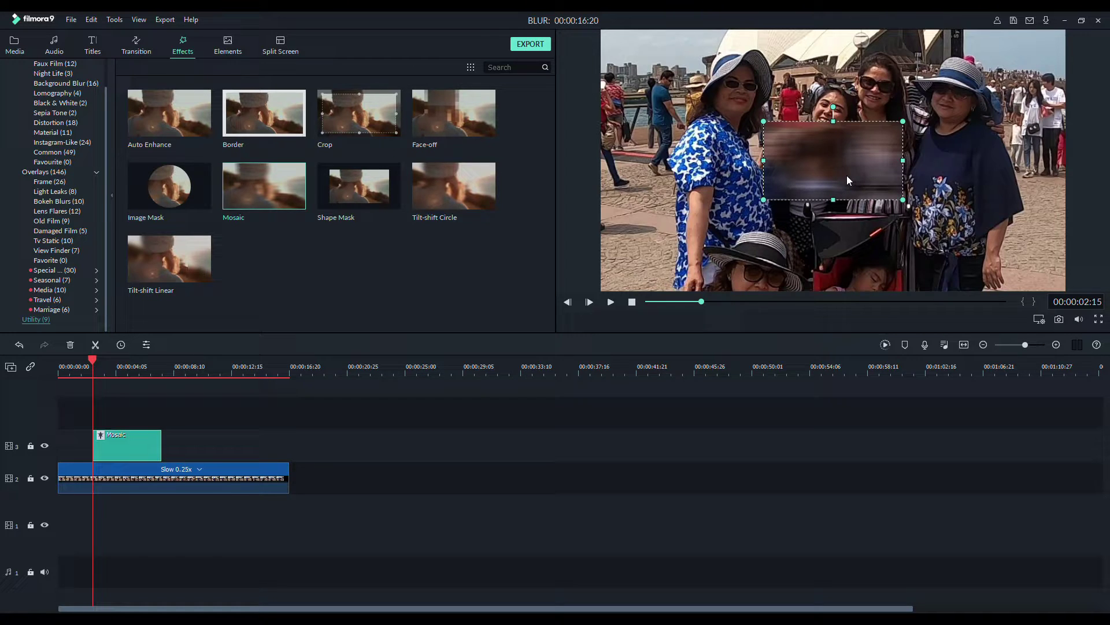
Move and resize the Mosaic blur box to cover all the upper faces and hats.
drag(847, 180, 778, 115)
drag(844, 93, 1011, 94)
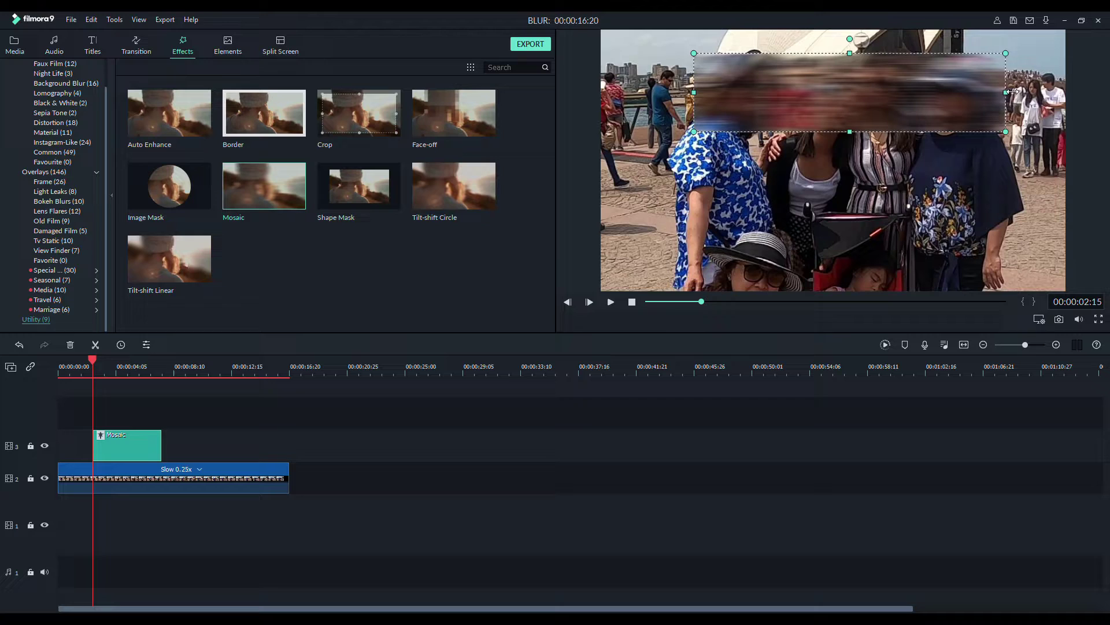
drag(853, 132, 854, 143)
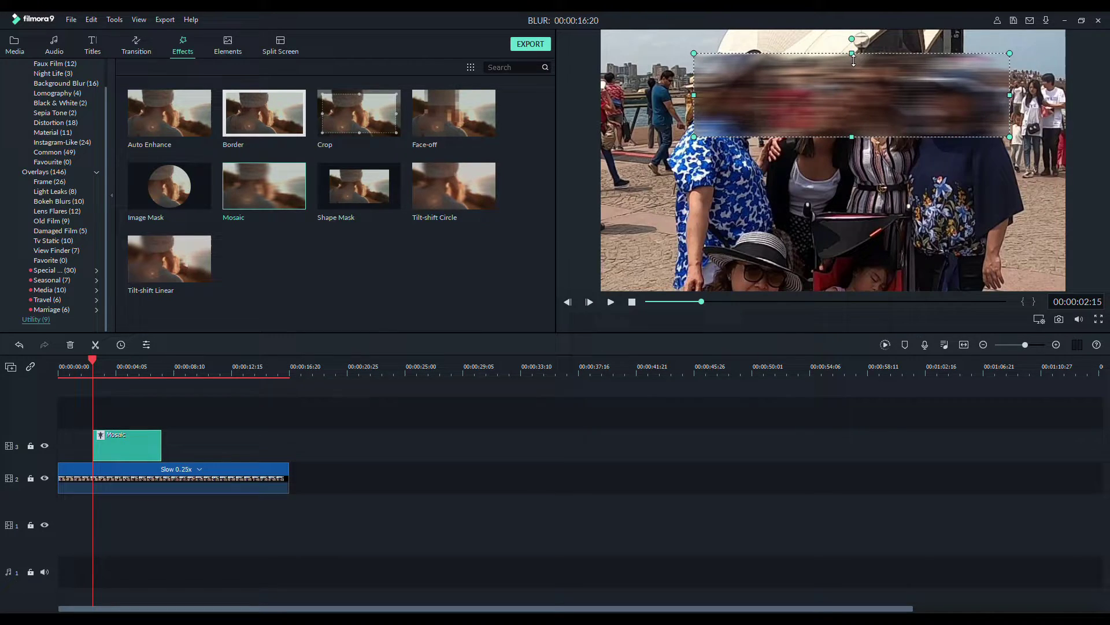
drag(854, 60, 853, 53)
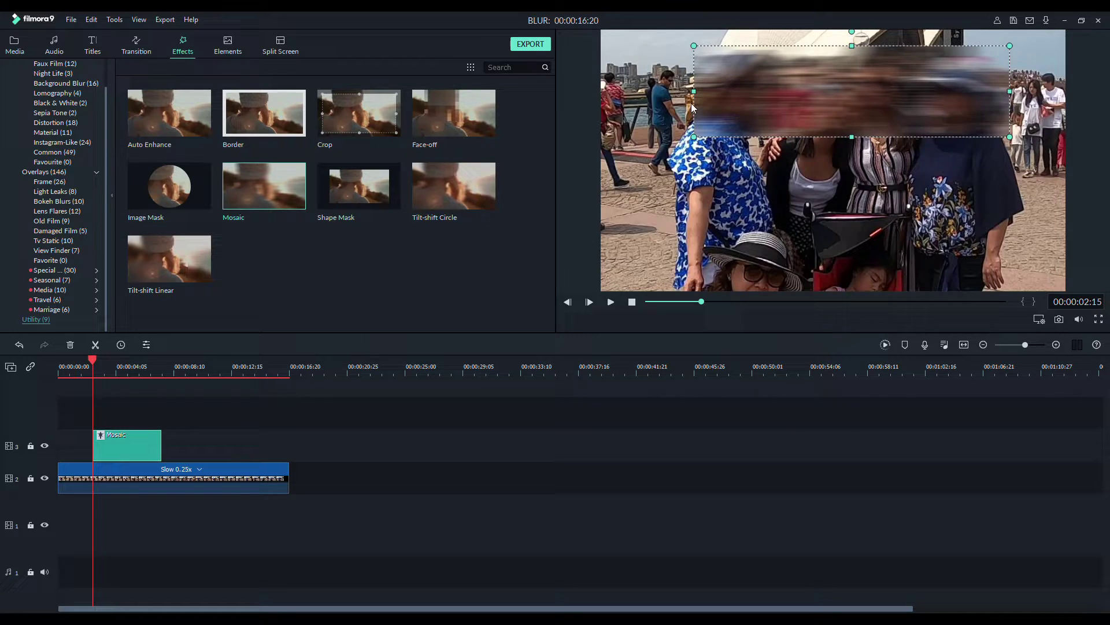
drag(703, 93, 700, 93)
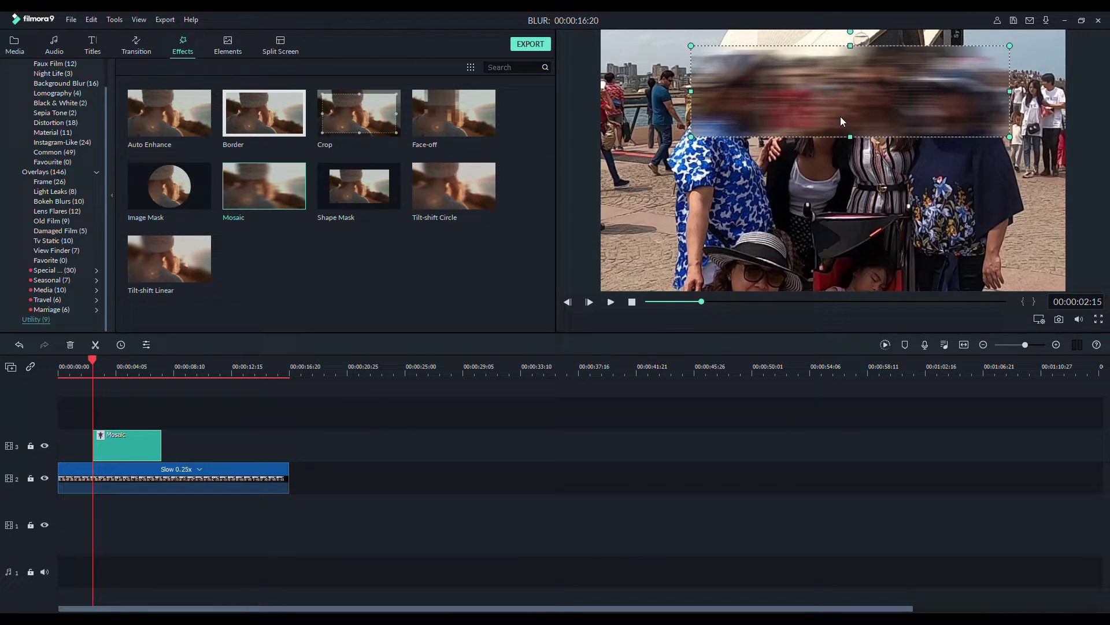
Extend the Mosaic effect to the video's end and play to check the blur.
click(195, 366)
mouse_move(161, 446)
mouse_down()
mouse_move(247, 475)
mouse_move(293, 507)
mouse_up()
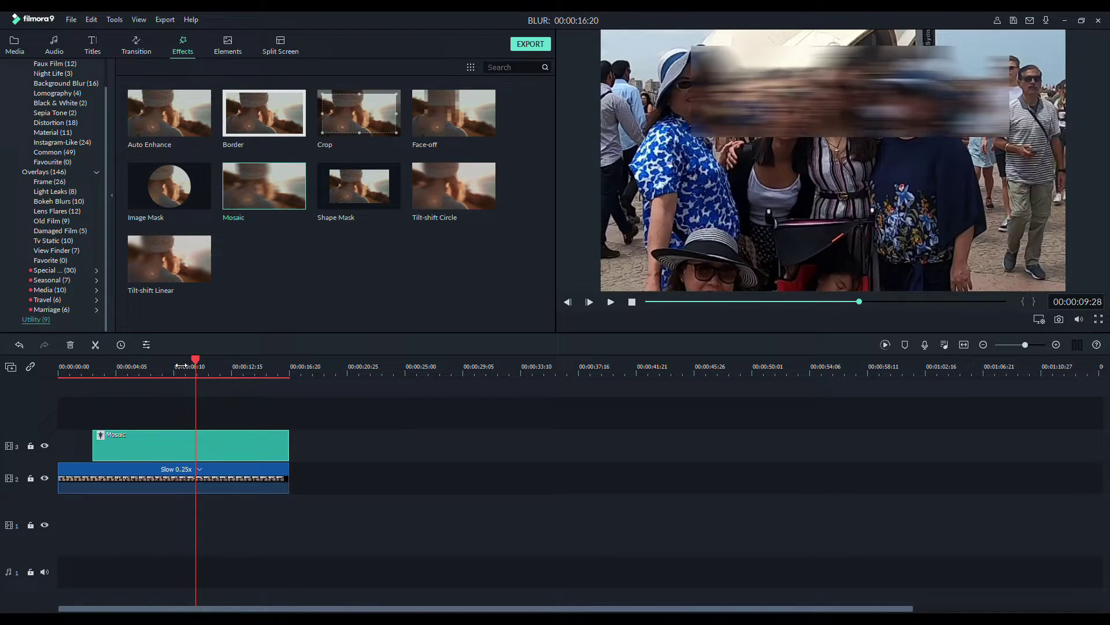
click(175, 367)
click(611, 302)
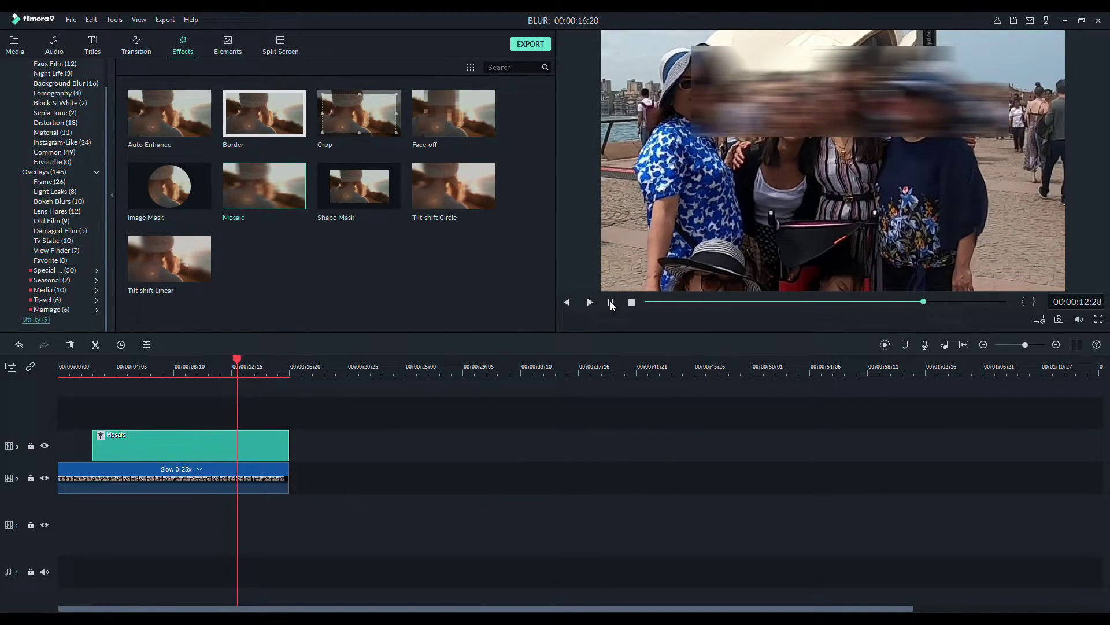
Add a second Mosaic on a new track, place its box over the lower faces, and extend it to the clip's end.
click(290, 188)
drag(290, 187, 97, 424)
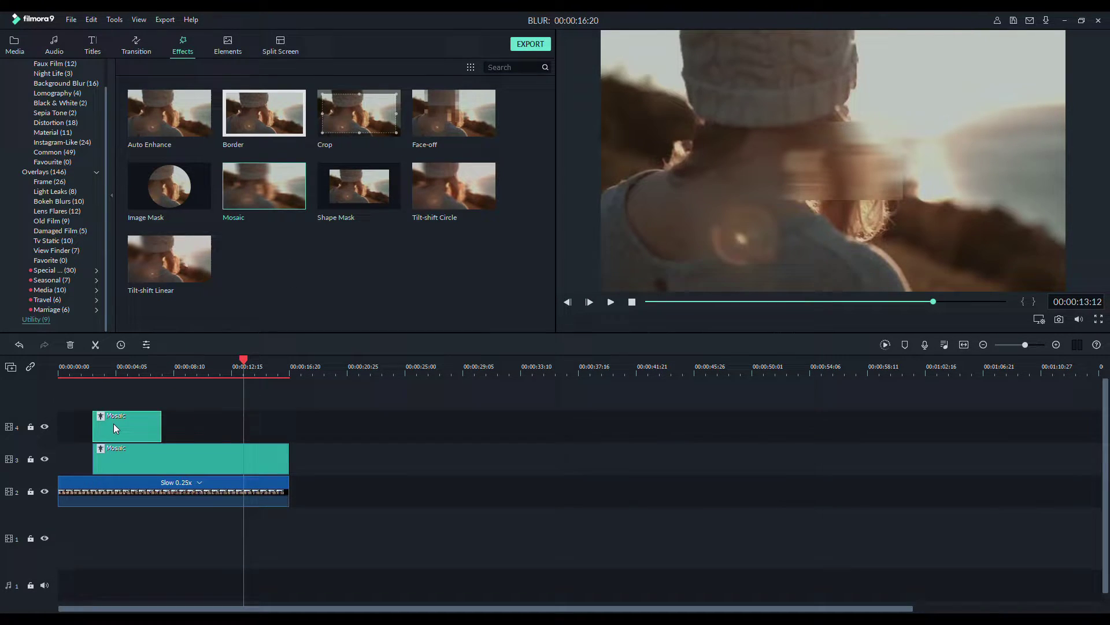
click(124, 366)
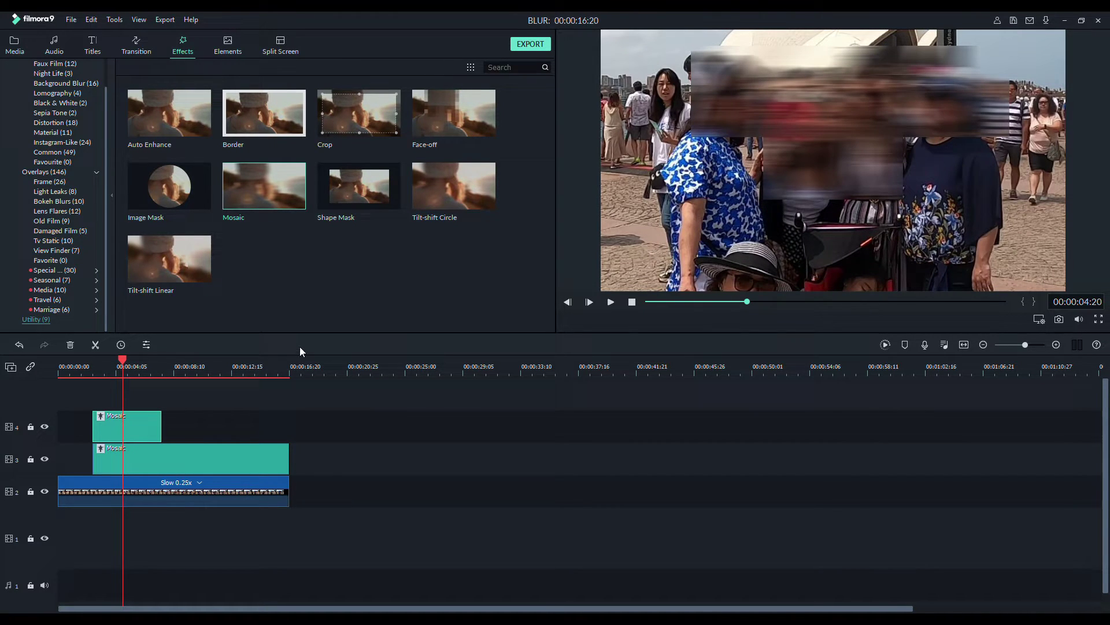
click(823, 172)
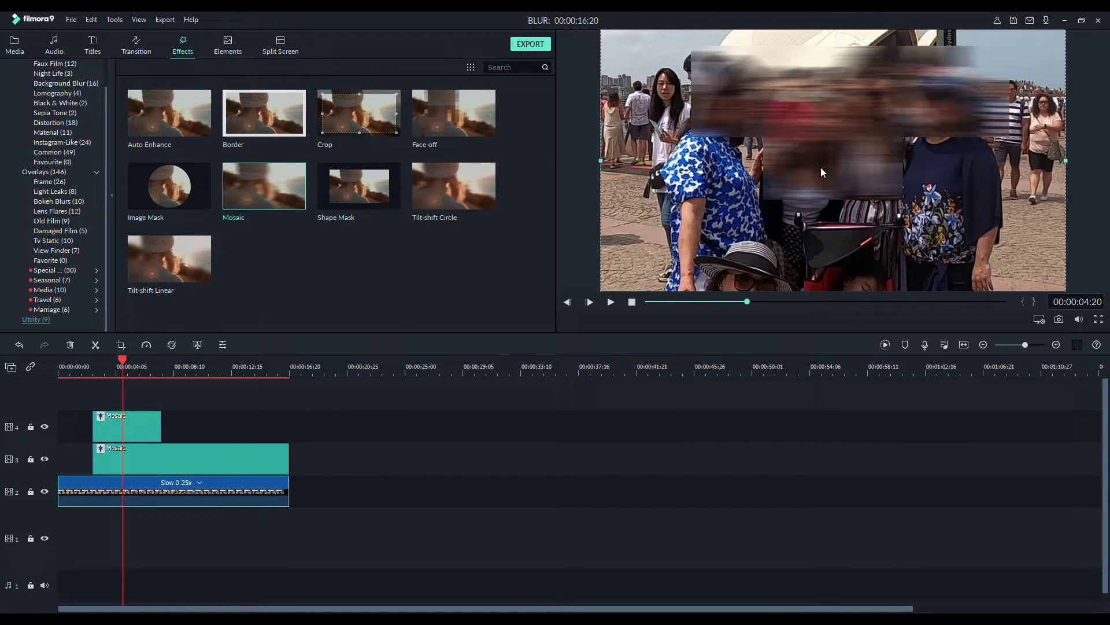
click(822, 171)
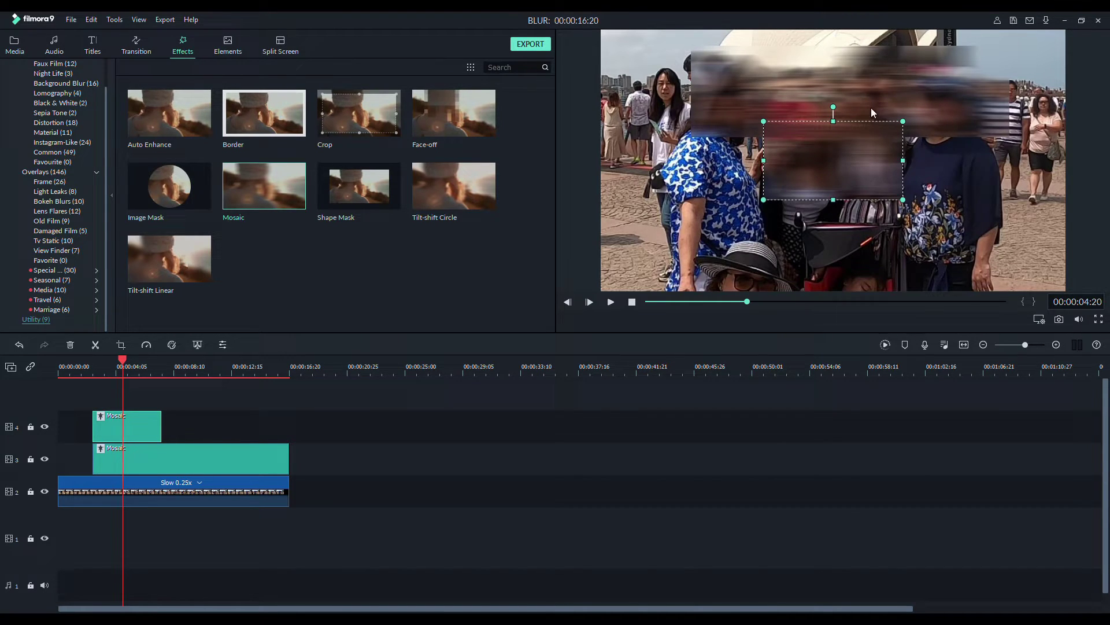
mouse_move(851, 162)
mouse_down()
mouse_move(763, 265)
mouse_move(933, 290)
mouse_up()
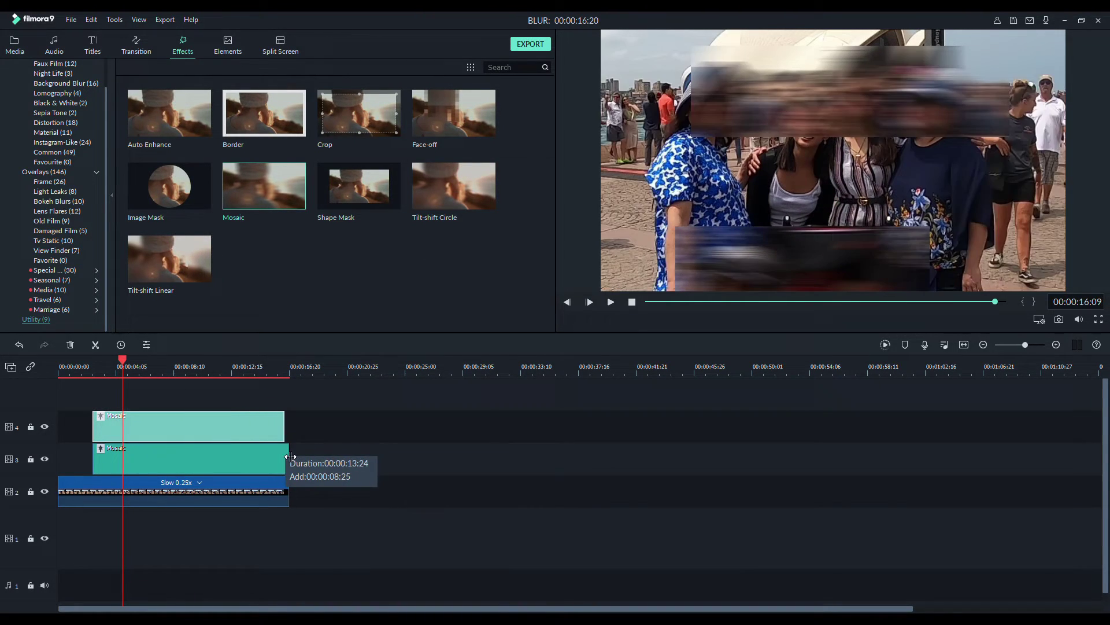
drag(168, 429, 289, 431)
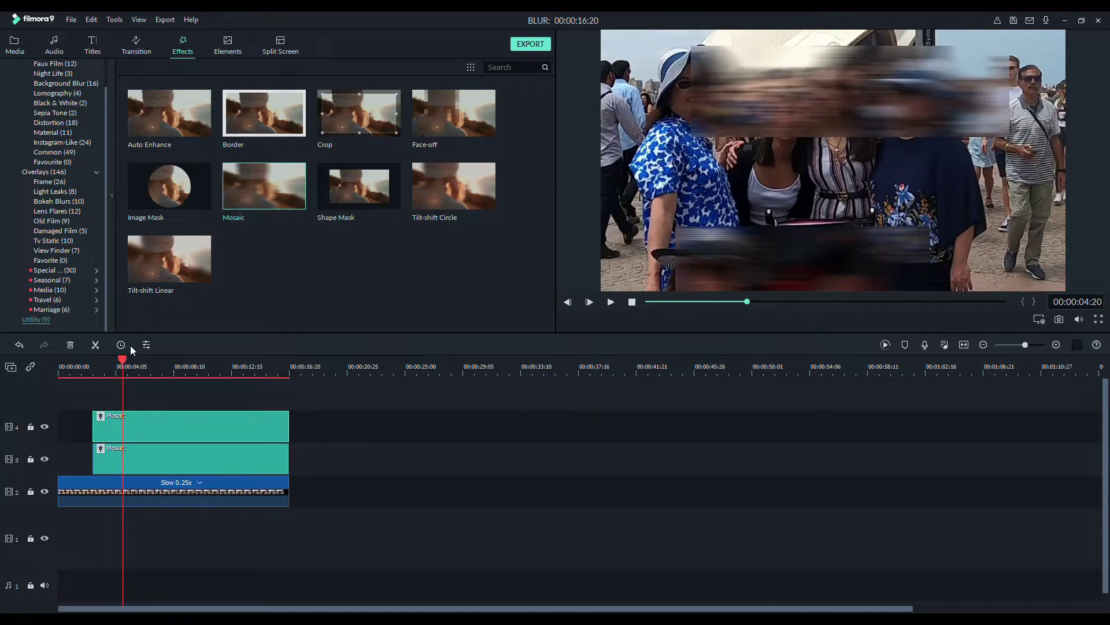